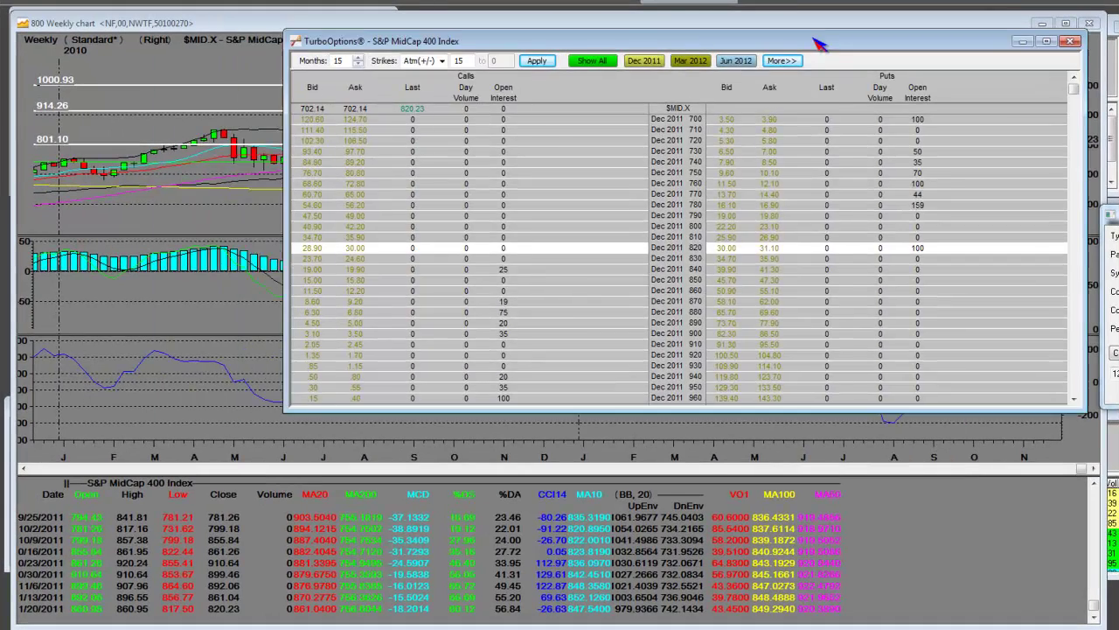
# Reposition the S&P MidCap 400 TurboOptions chain window over the weekly chart.
pyautogui.moveTo(814, 40); pyautogui.dragTo(714, 79)
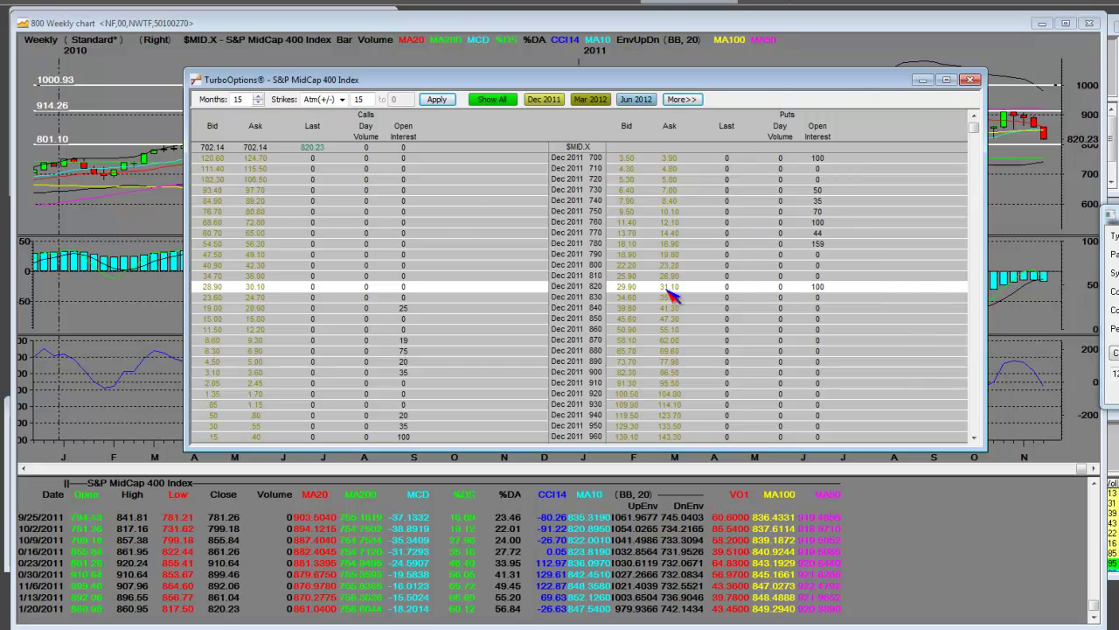
# Move the options chain off the price chart, then close it with Escape.
pyautogui.moveTo(778, 86); pyautogui.dragTo(716, 229)
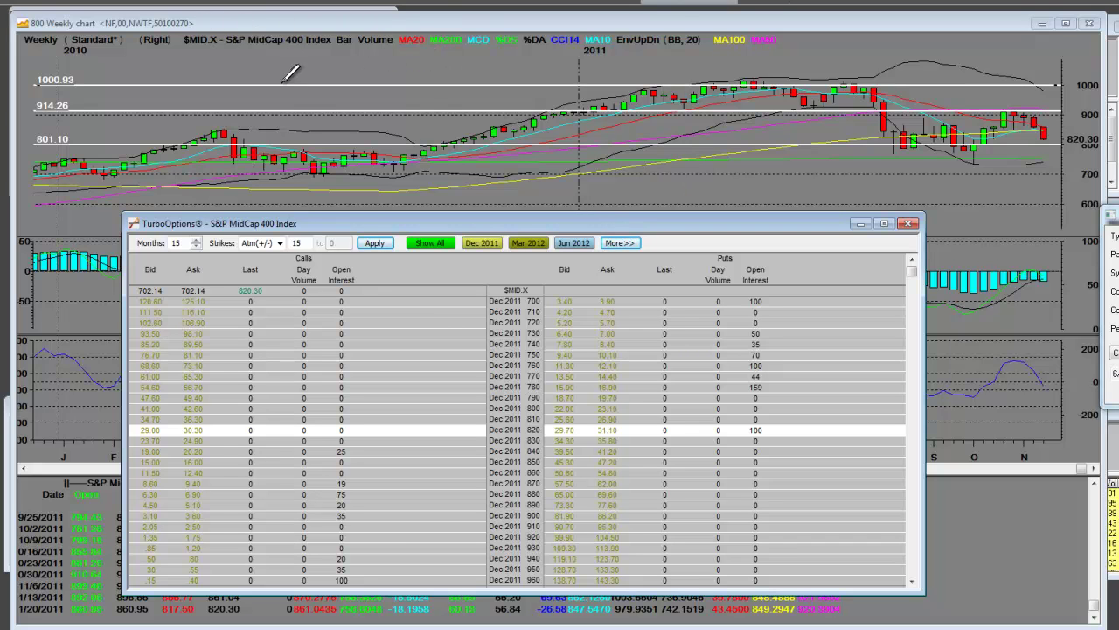
pyautogui.moveTo(605, 223); pyautogui.dragTo(613, 127)
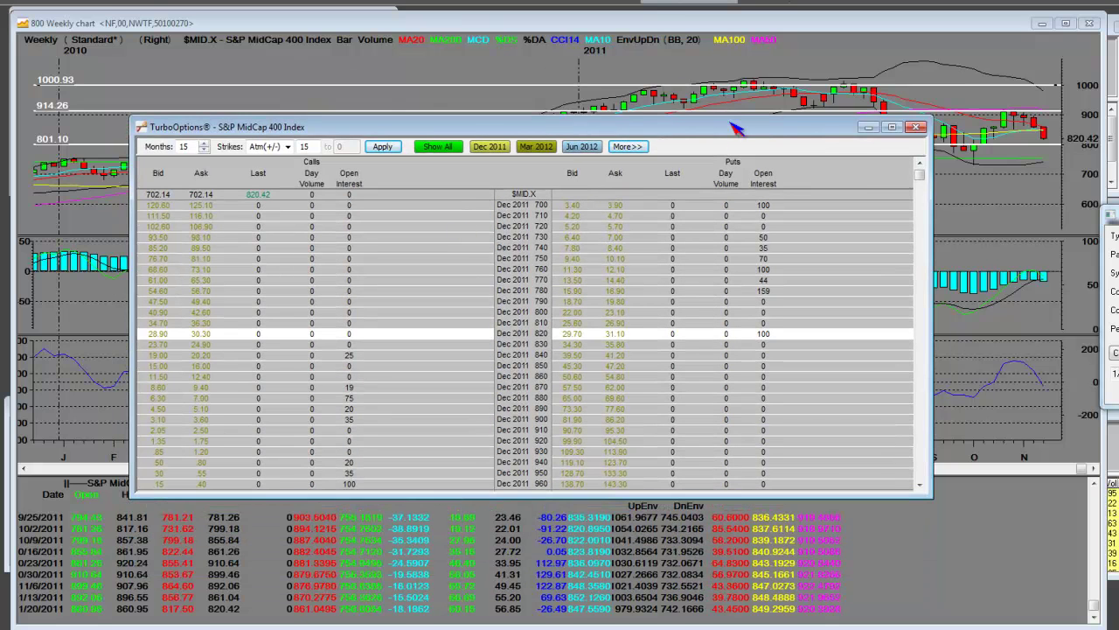
pyautogui.press('Escape')
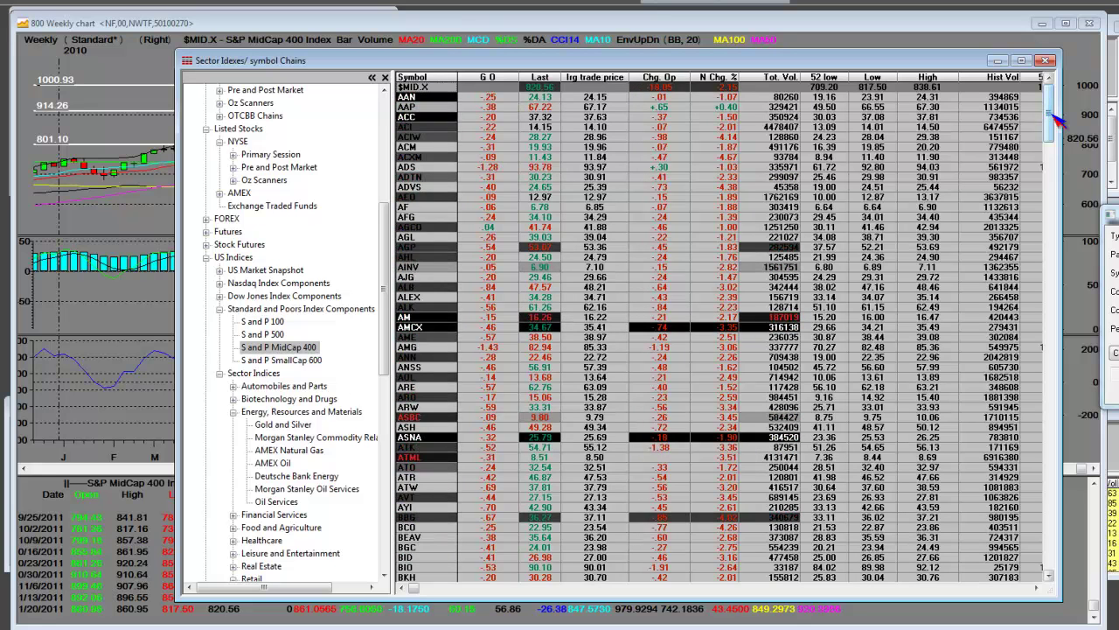
pyautogui.moveTo(1050, 114); pyautogui.dragTo(1050, 565)
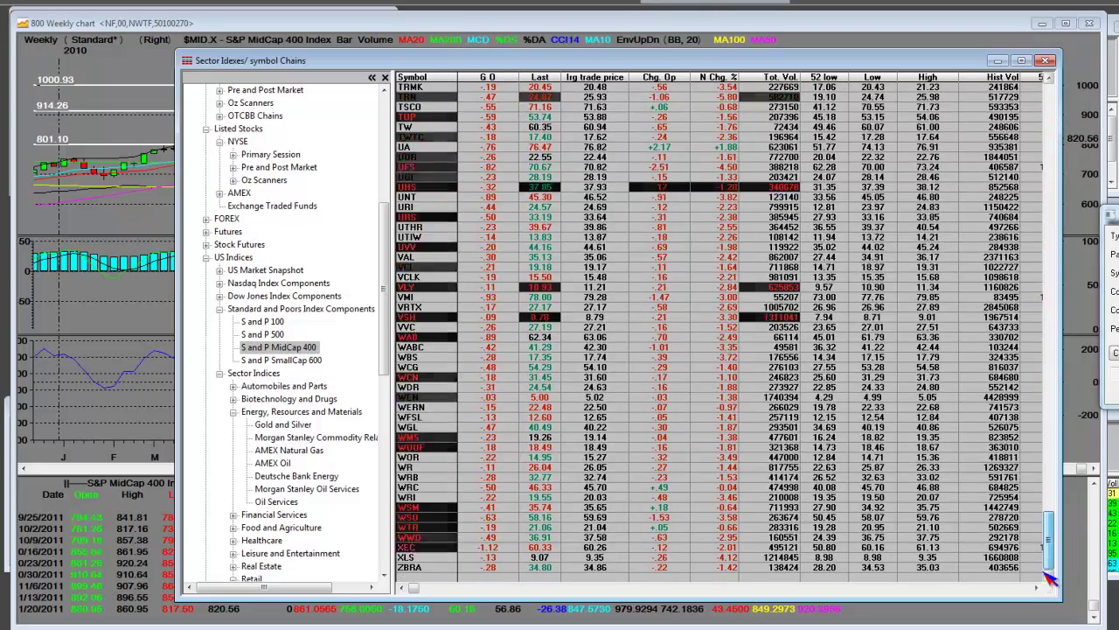
pyautogui.moveTo(1050, 569)
pyautogui.mouseDown()
pyautogui.moveTo(1032, 366)
pyautogui.moveTo(1049, 103)
pyautogui.mouseUp()
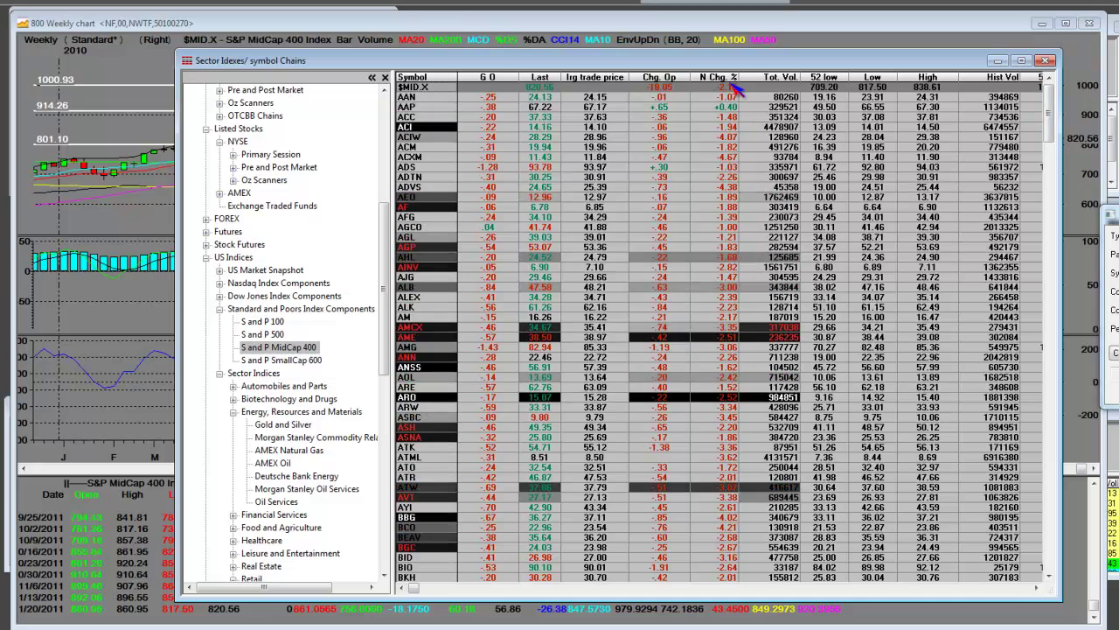
pyautogui.scroll(-10, 1053, 112)
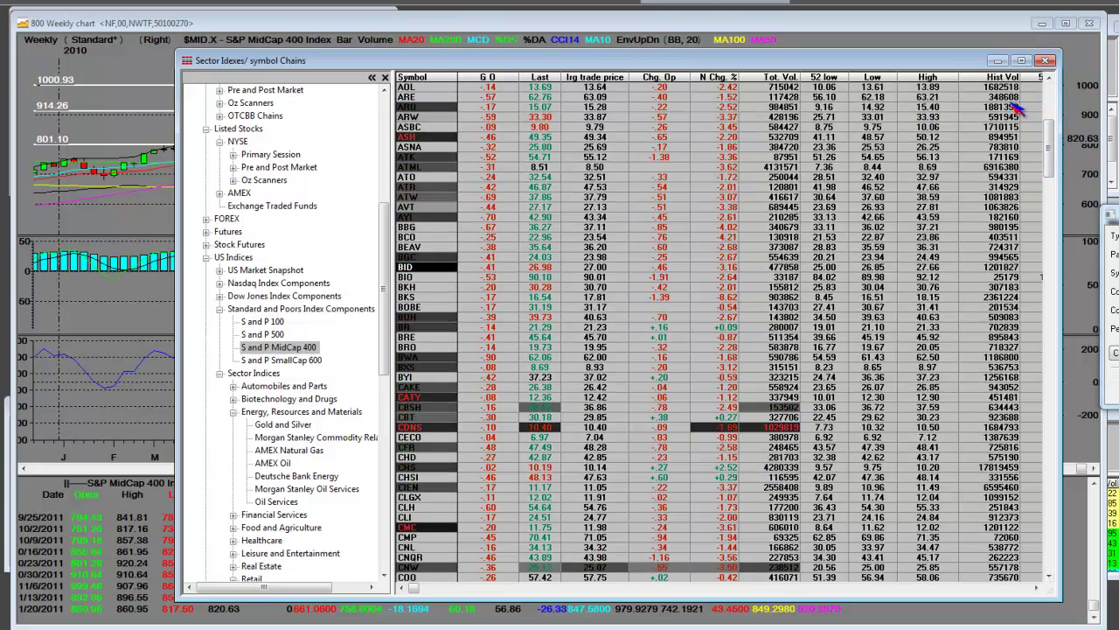
pyautogui.scroll(-15, 1065, 234)
pyautogui.moveTo(1065, 234)
pyautogui.mouseDown()
pyautogui.moveTo(1068, 425)
pyautogui.moveTo(1049, 529)
pyautogui.mouseUp()
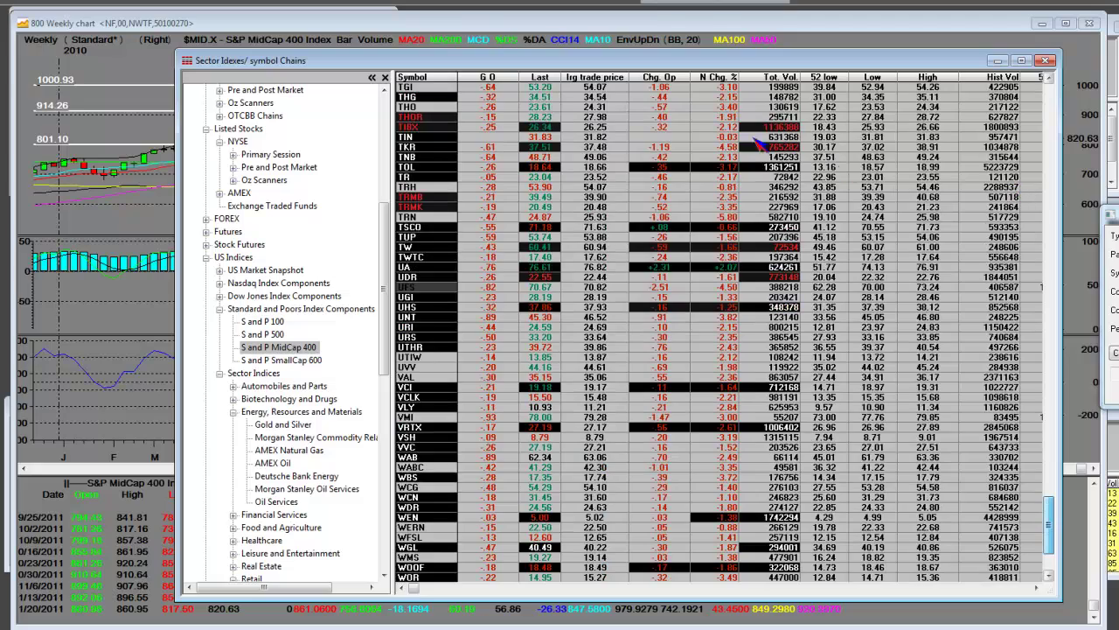
pyautogui.click(1052, 170)
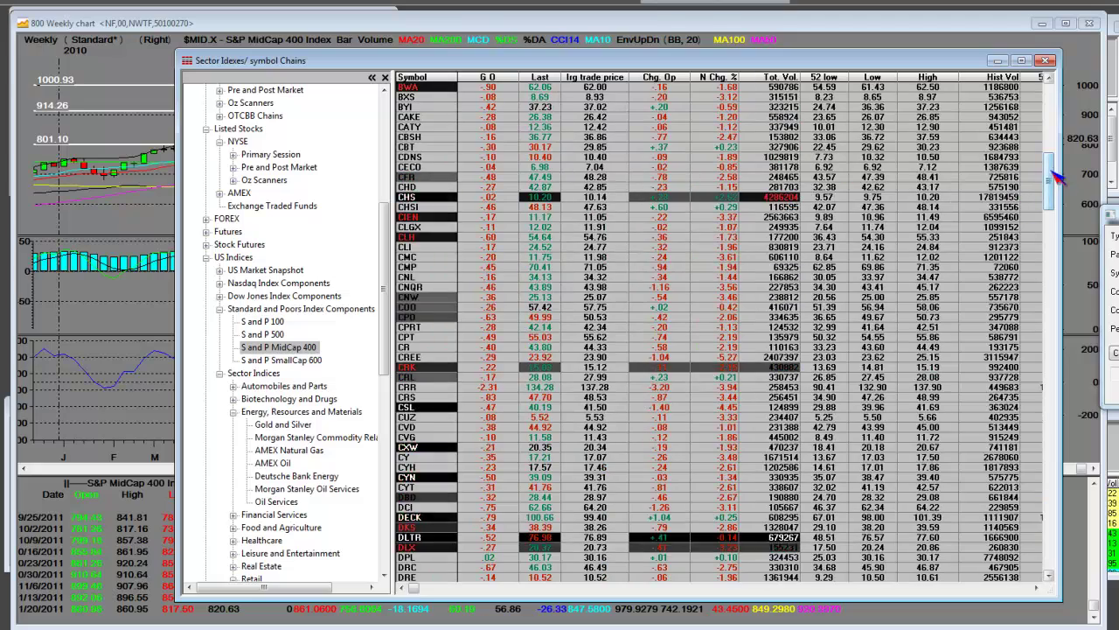
pyautogui.moveTo(1052, 170); pyautogui.dragTo(1049, 87)
pyautogui.press('Escape')
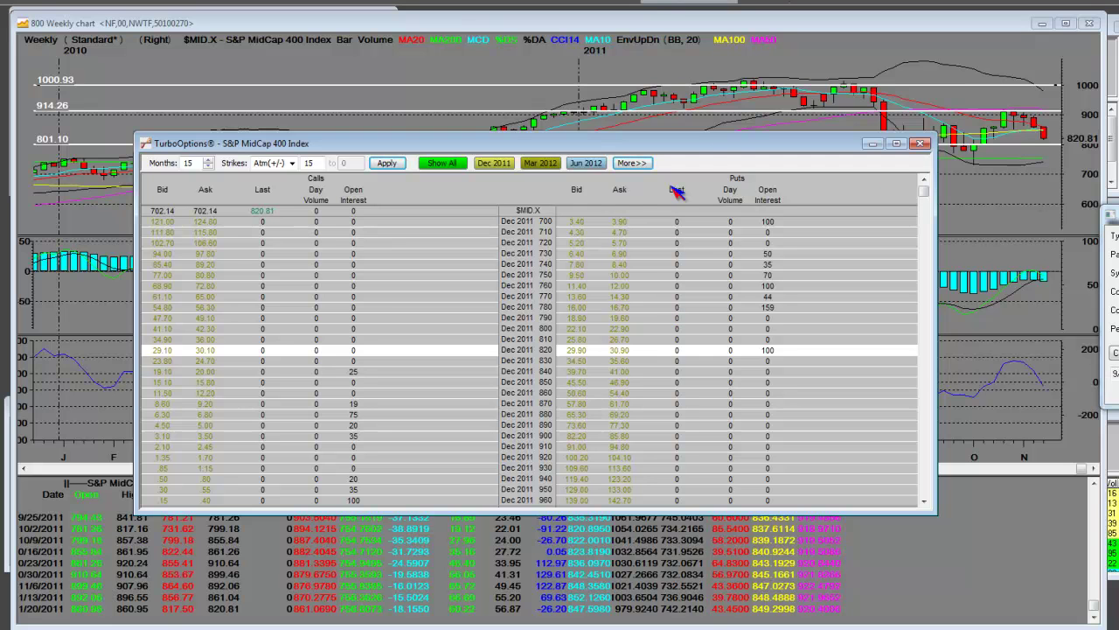
pyautogui.press('Escape')
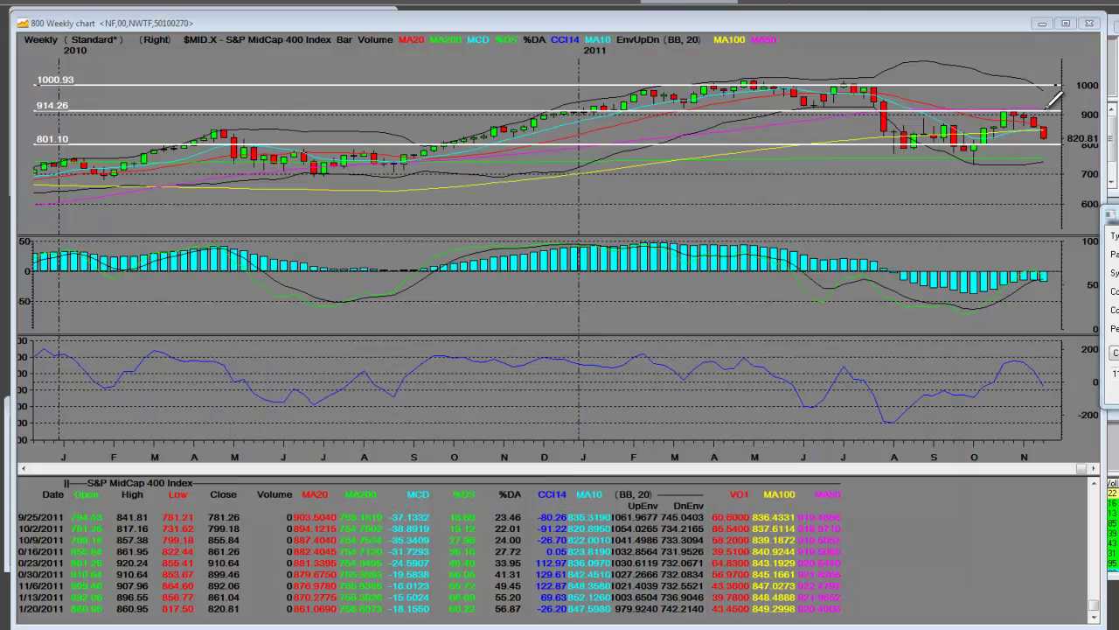
# Mark a 743.32 support line and zoom the weekly chart to 2011.
pyautogui.click(986, 160)
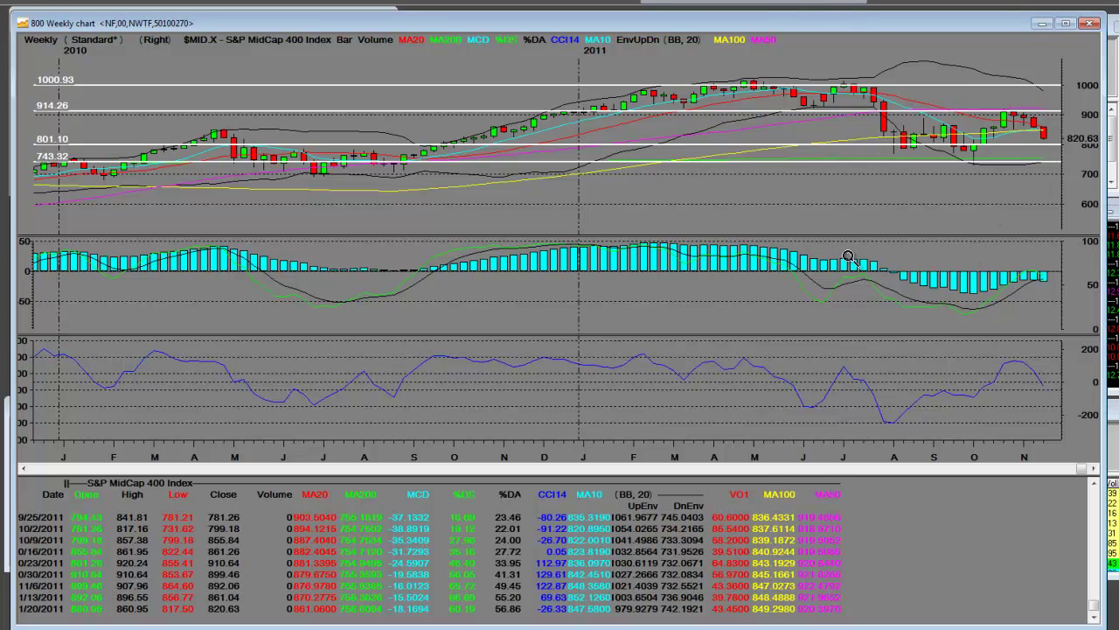
pyautogui.click(1070, 79)
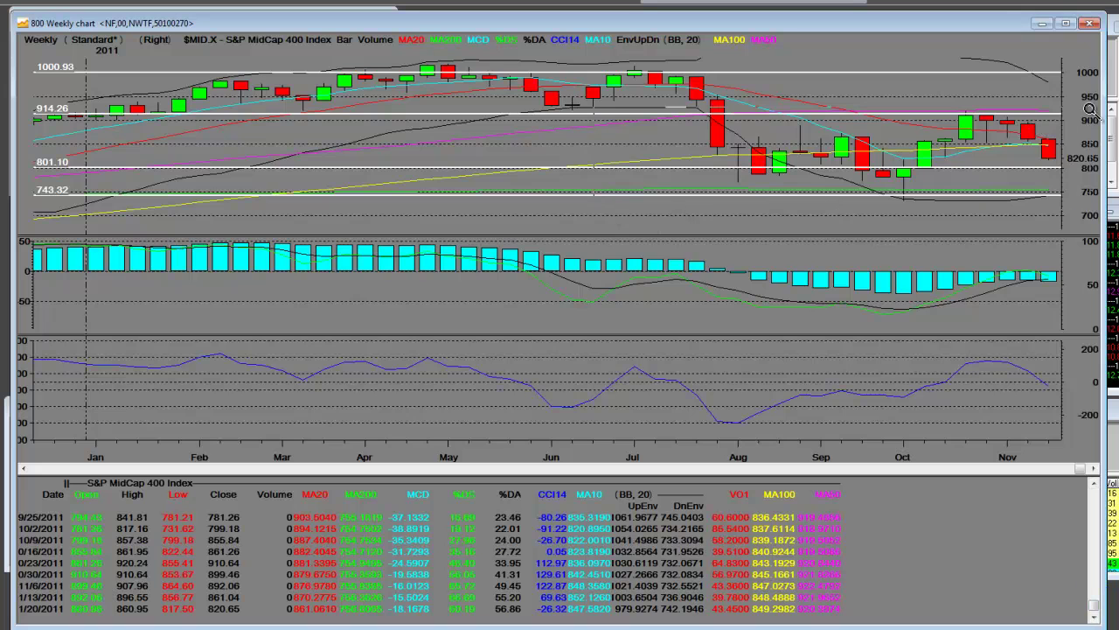
# Zoom the weekly chart further in on the June–November 2011 reversal candles.
pyautogui.click(1011, 143)
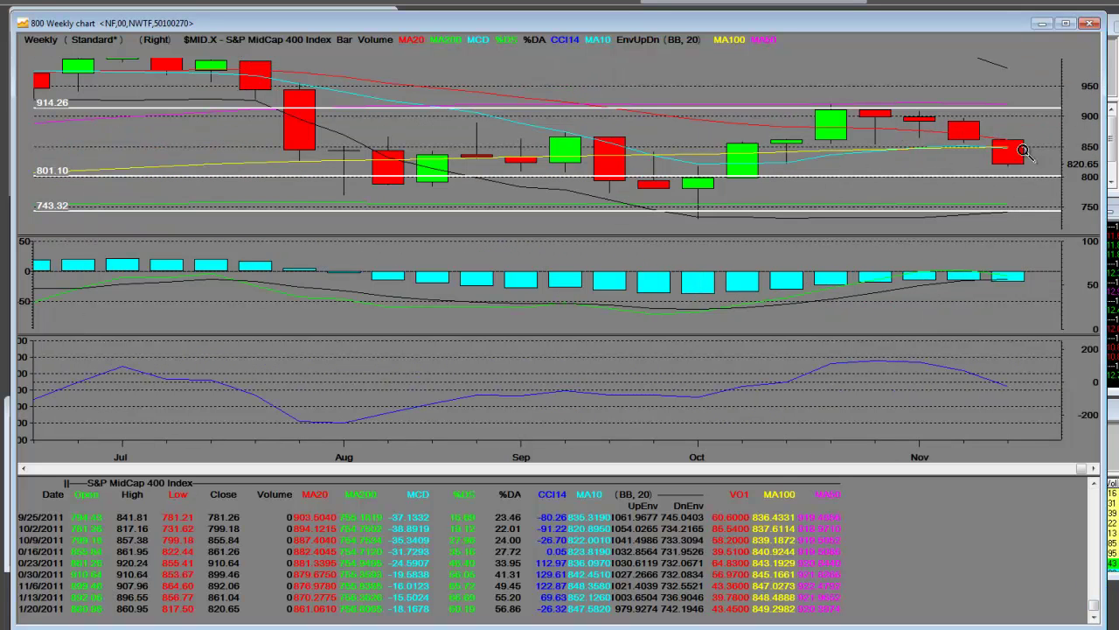